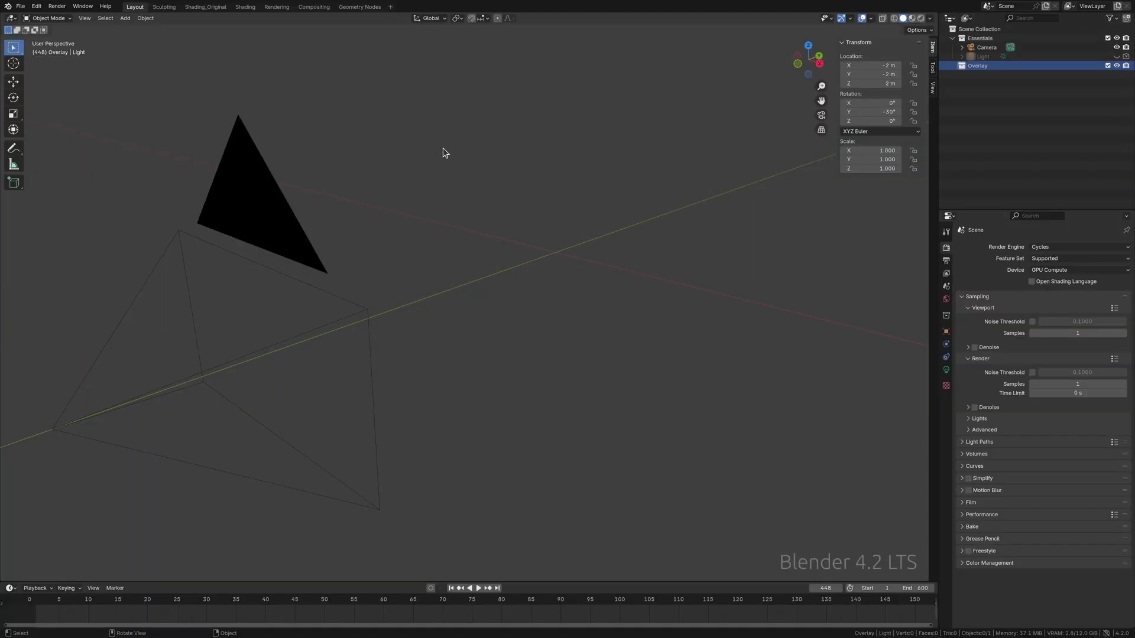
- Add a plane mesh to the Overlay collection
{"action": "key", "text": "shift+a"}
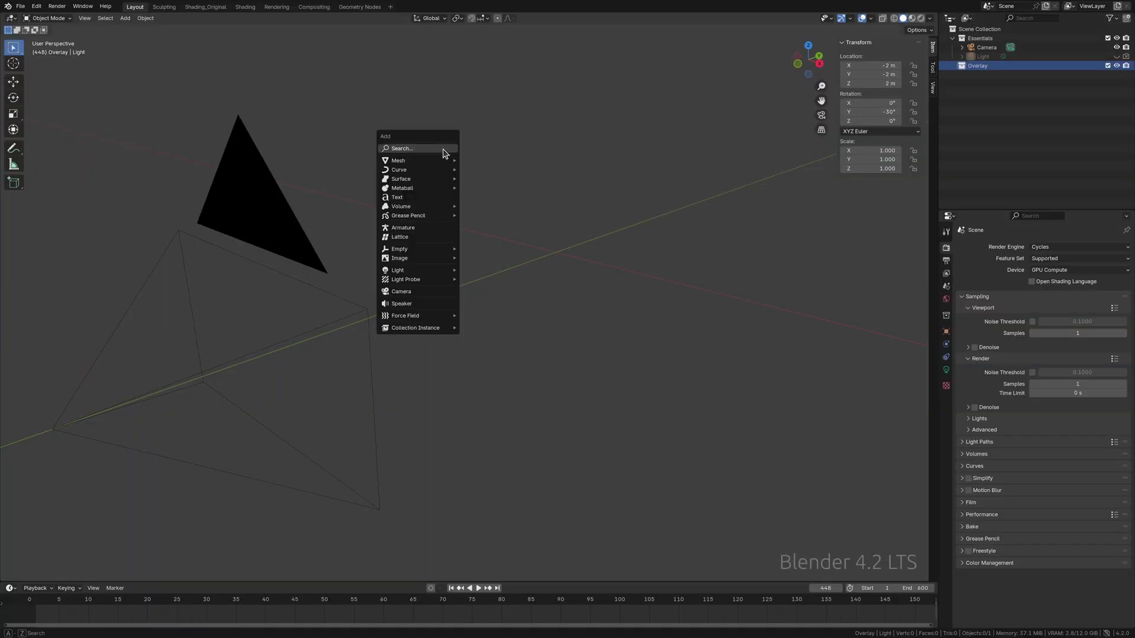
{"action": "mouse_move", "coordinate": [444, 163]}
{"action": "left_click", "coordinate": [531, 163]}
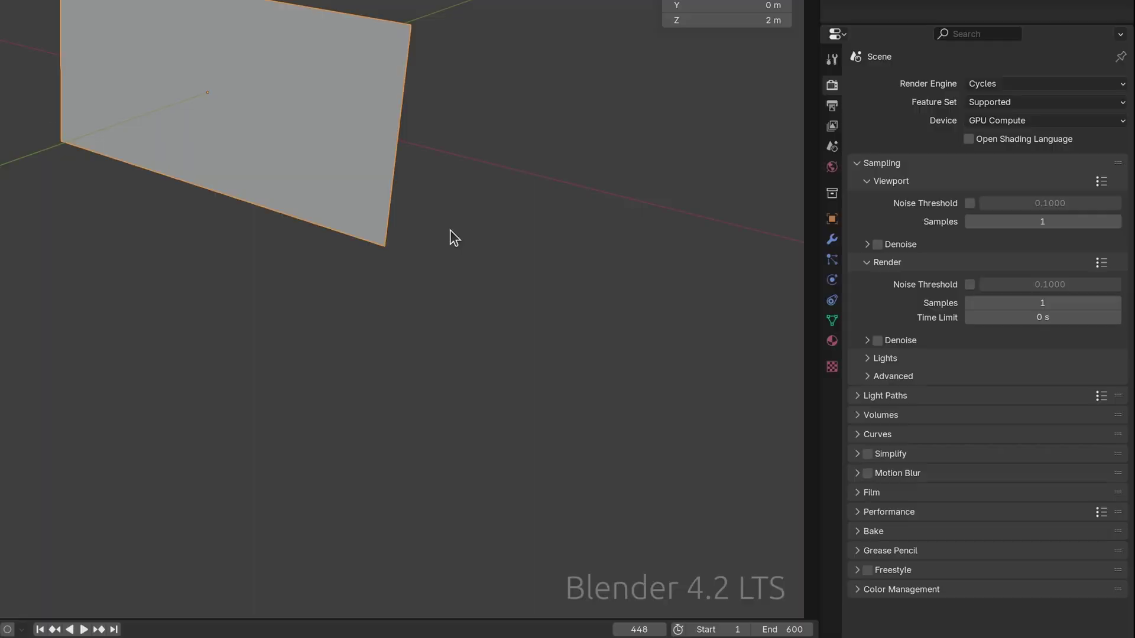
- Create a new material named Smoke on the plane
{"action": "left_click", "coordinate": [829, 346]}
{"action": "left_click", "coordinate": [931, 144]}
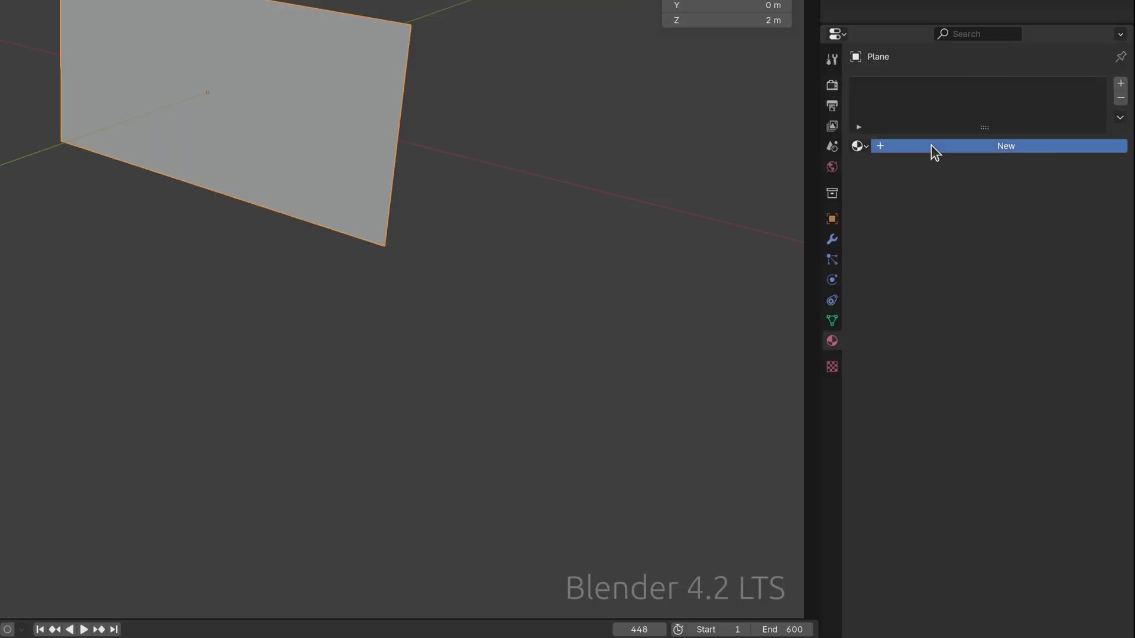
{"action": "double_click", "coordinate": [931, 145]}
{"action": "type", "text": "smoke"}
{"action": "key", "text": "Return"}
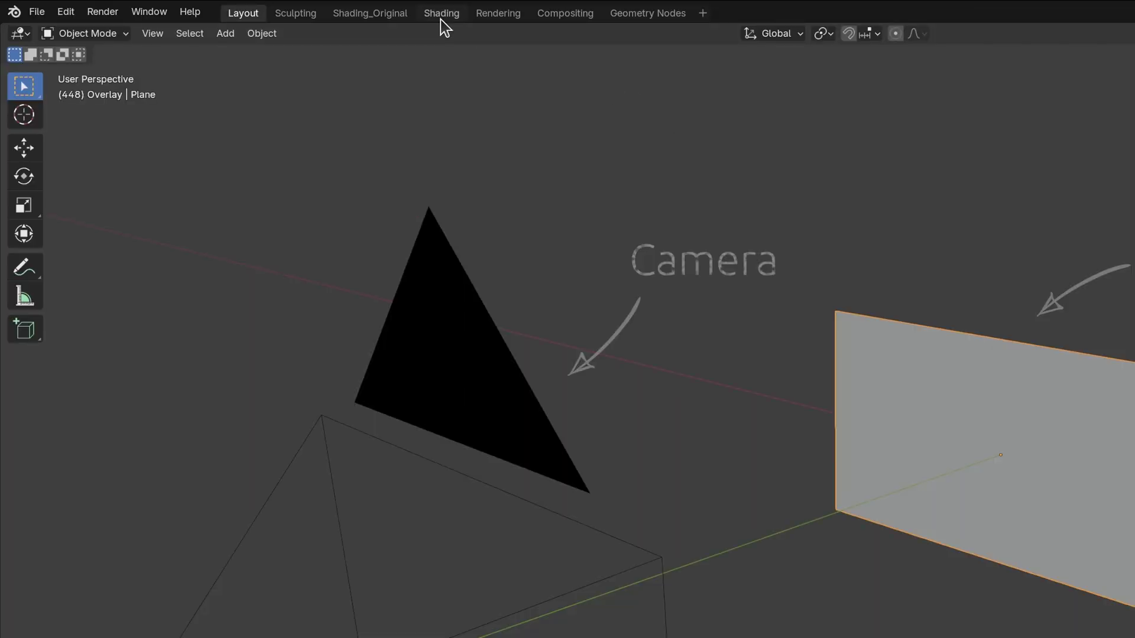
- Add a Voronoi Texture node to the Smoke material in the Shading workspace, with the viewport in rendered shading
{"action": "left_click", "coordinate": [441, 13]}
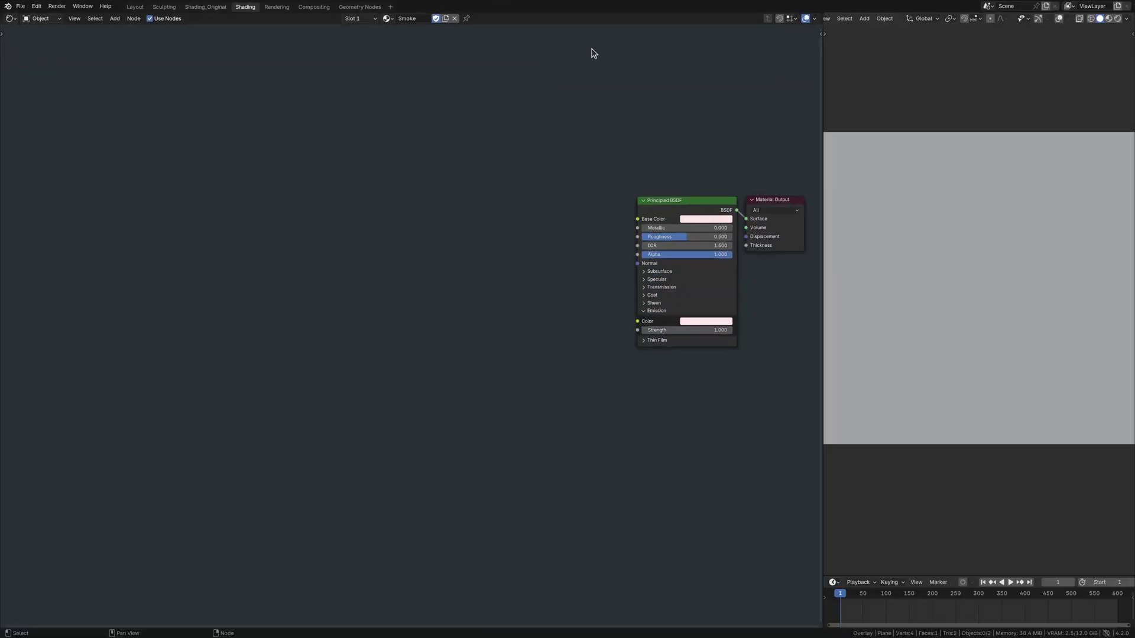
{"action": "left_click", "coordinate": [1119, 19]}
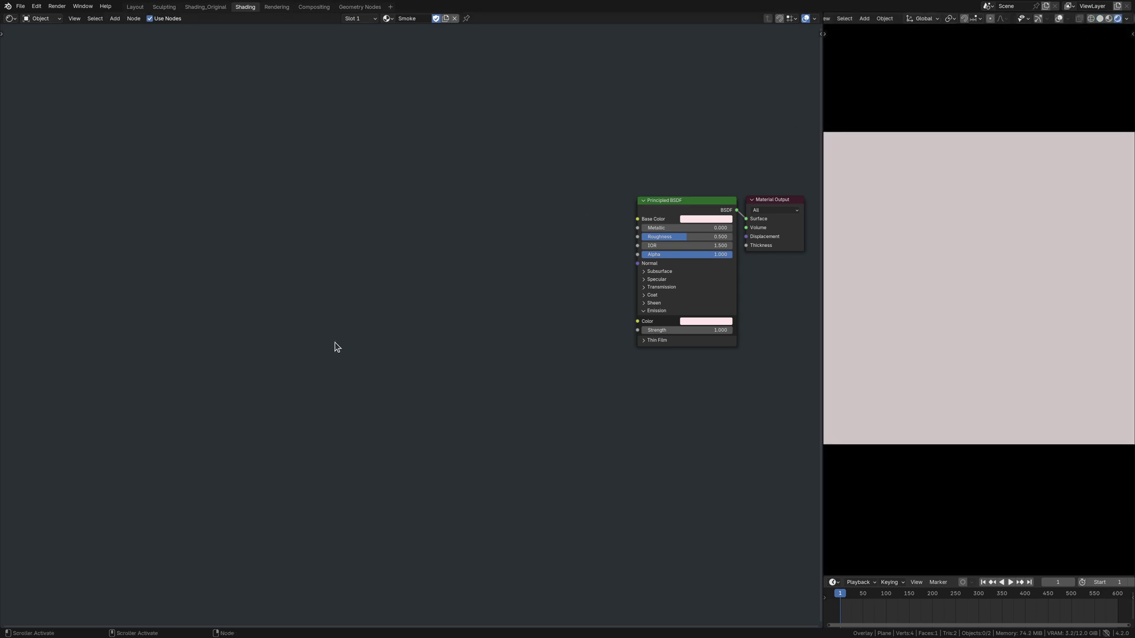
{"action": "key", "text": "shift+a"}
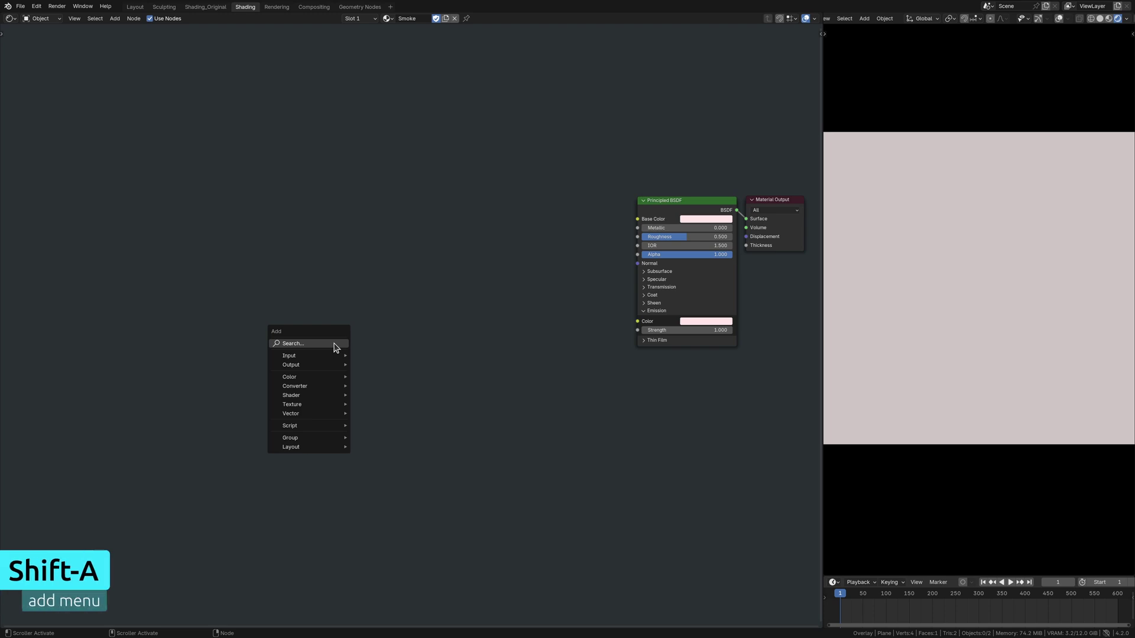
{"action": "left_click", "coordinate": [343, 344]}
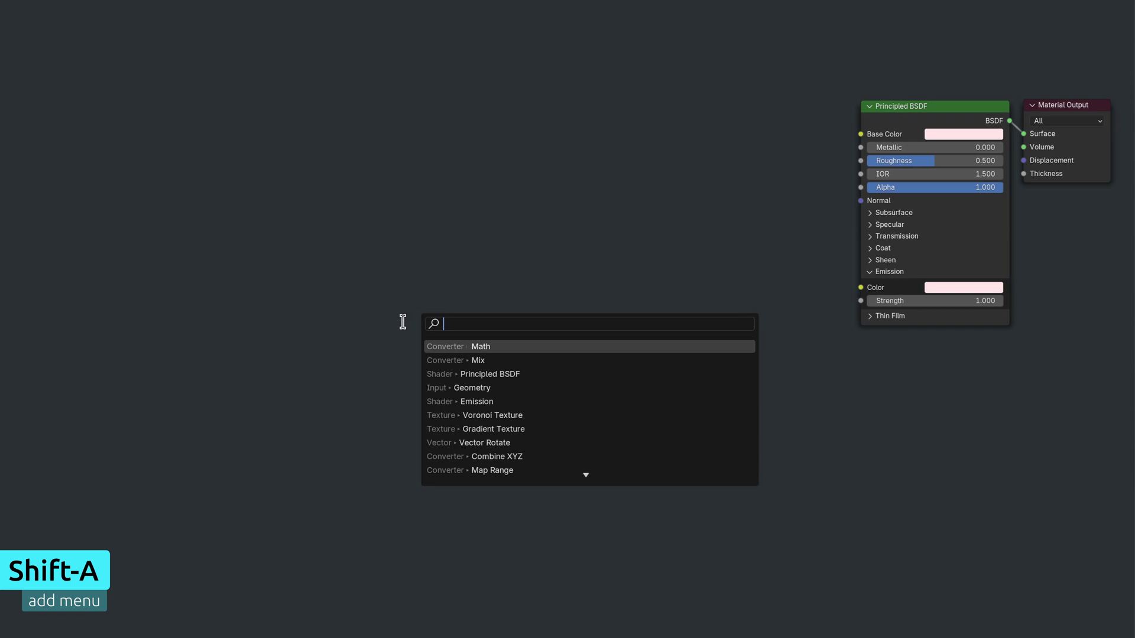
{"action": "type", "text": "Voronoi Texture"}
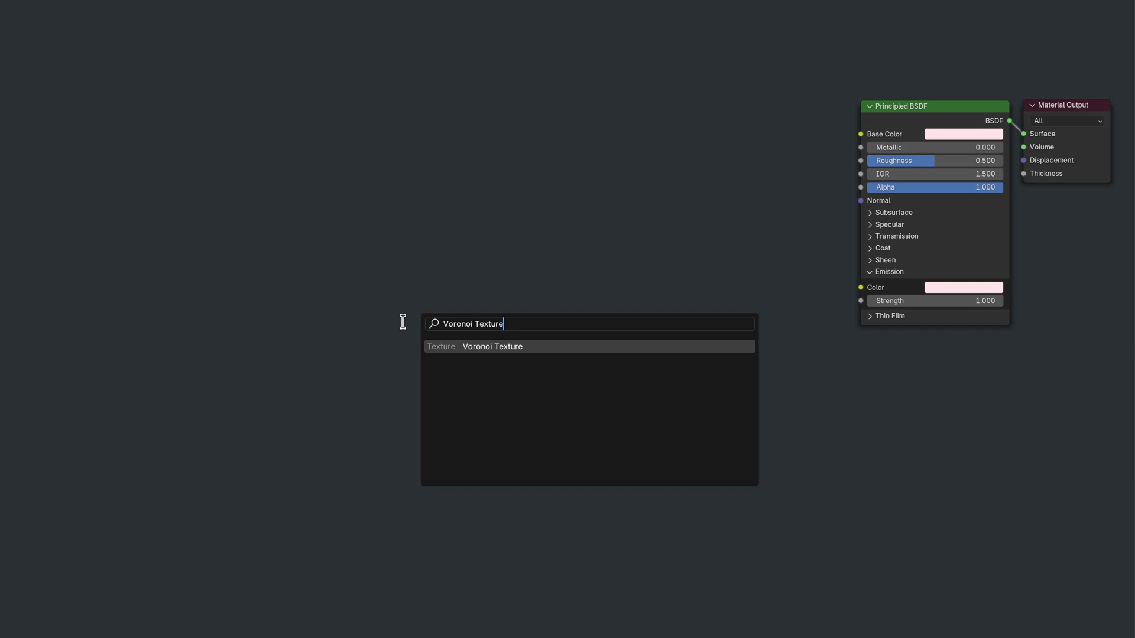
{"action": "key", "text": "Return"}
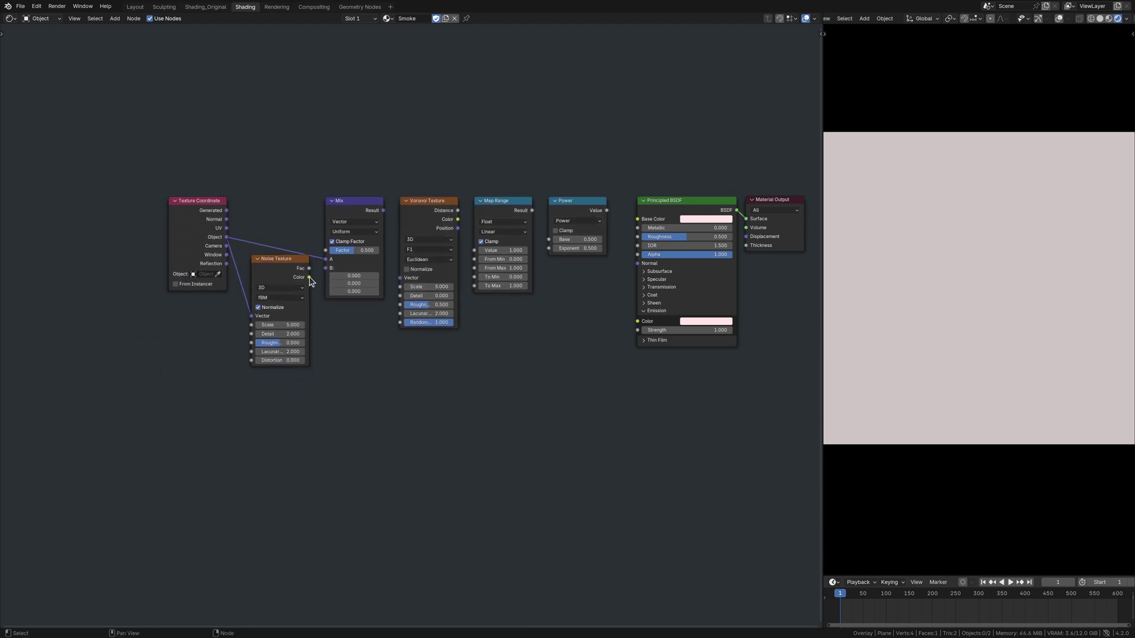
- Connect the Mix result to the Voronoi vector, Voronoi distance to Map Range's value, its result to Power's base, and Power to emission strength
{"action": "left_click_drag", "start_coordinate": [383, 210], "coordinate": [400, 278]}
{"action": "left_click_drag", "start_coordinate": [458, 210], "coordinate": [474, 250]}
{"action": "left_click_drag", "start_coordinate": [532, 211], "coordinate": [548, 239]}
{"action": "left_click_drag", "start_coordinate": [606, 210], "coordinate": [637, 330]}
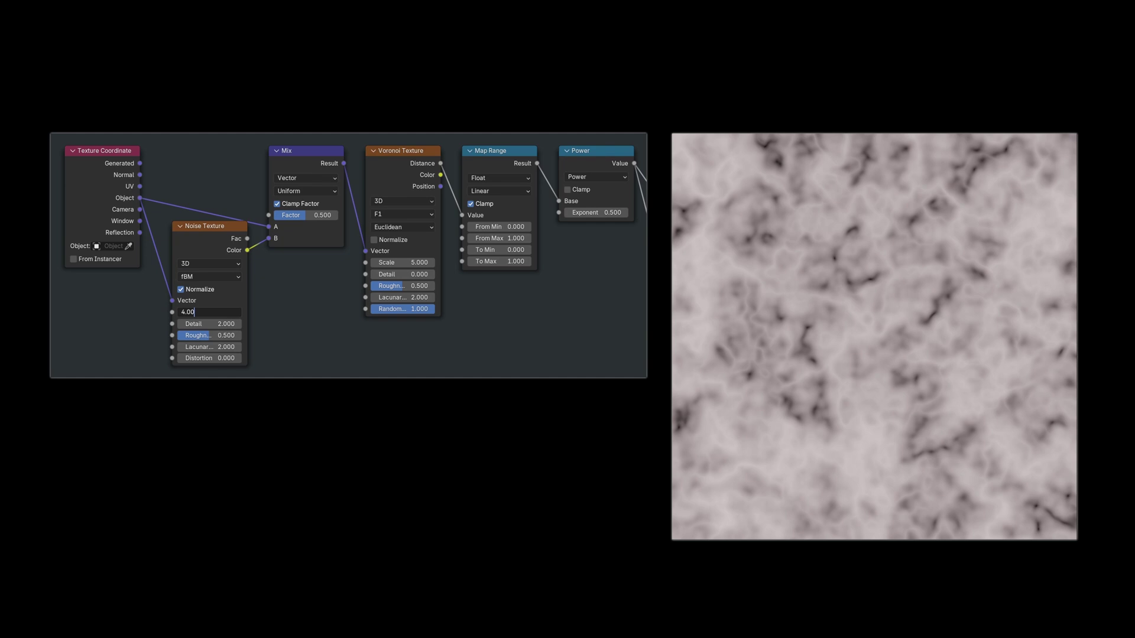
- Set the Noise Texture's scale to 4 and its detail, roughness and lacunarity to 0
{"action": "key", "text": "Tab"}
{"action": "type", "text": "0"}
{"action": "key", "text": "Tab"}
{"action": "type", "text": "0"}
{"action": "key", "text": "Return"}
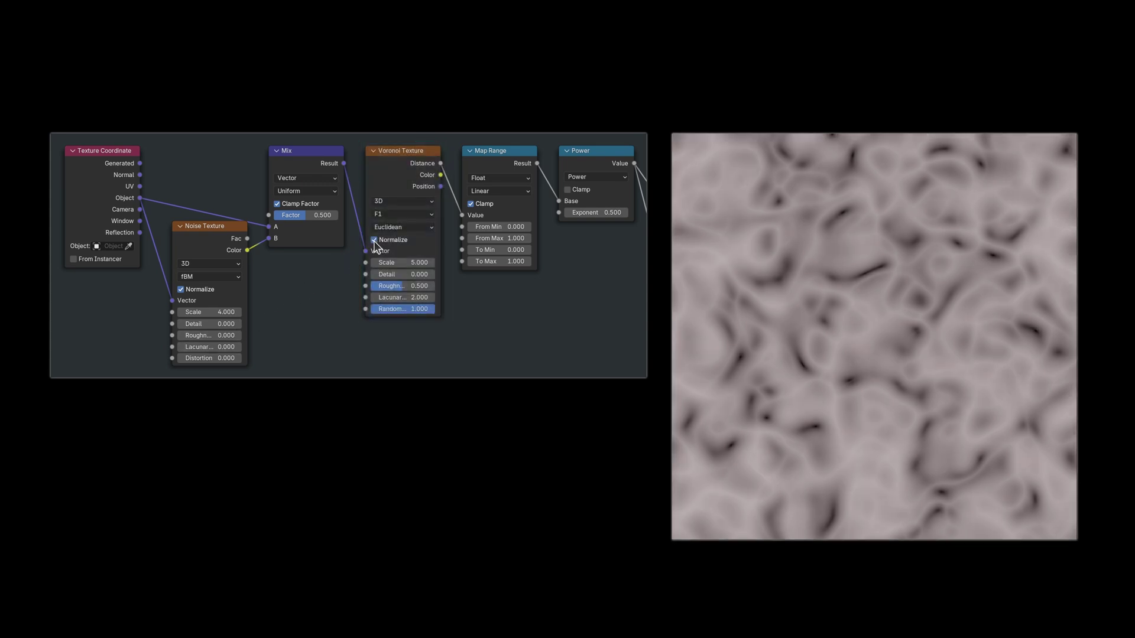
- Set the Voronoi Texture's scale to 2 and its detail to 15
{"action": "left_click", "coordinate": [381, 262]}
{"action": "type", "text": "2.00"}
{"action": "key", "text": "Return"}
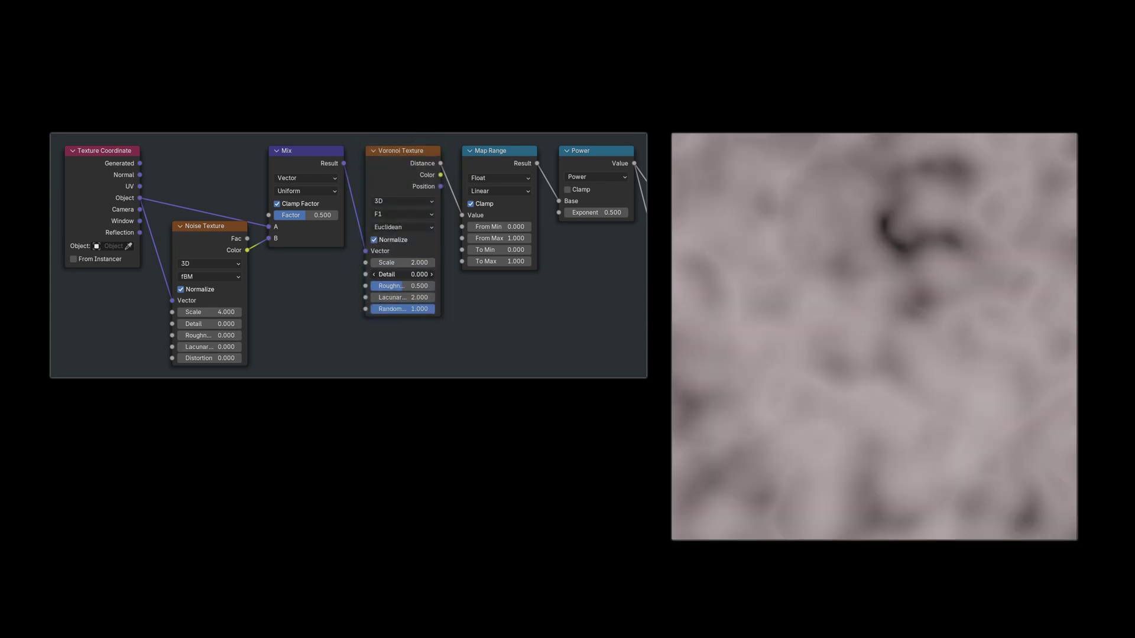
{"action": "left_click_drag", "start_coordinate": [396, 274], "coordinate": [402, 274]}
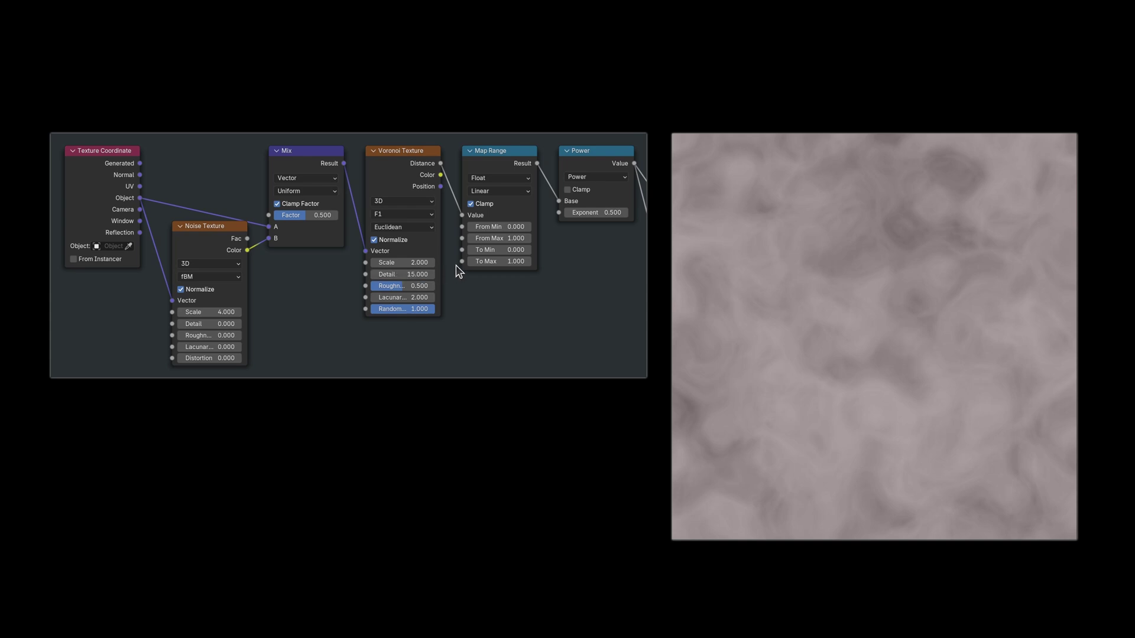
- Set the Map Range node's To Max to 2 and the Power node's exponent to 2
{"action": "left_click", "coordinate": [476, 261]}
{"action": "type", "text": "2.00"}
{"action": "key", "text": "Return"}
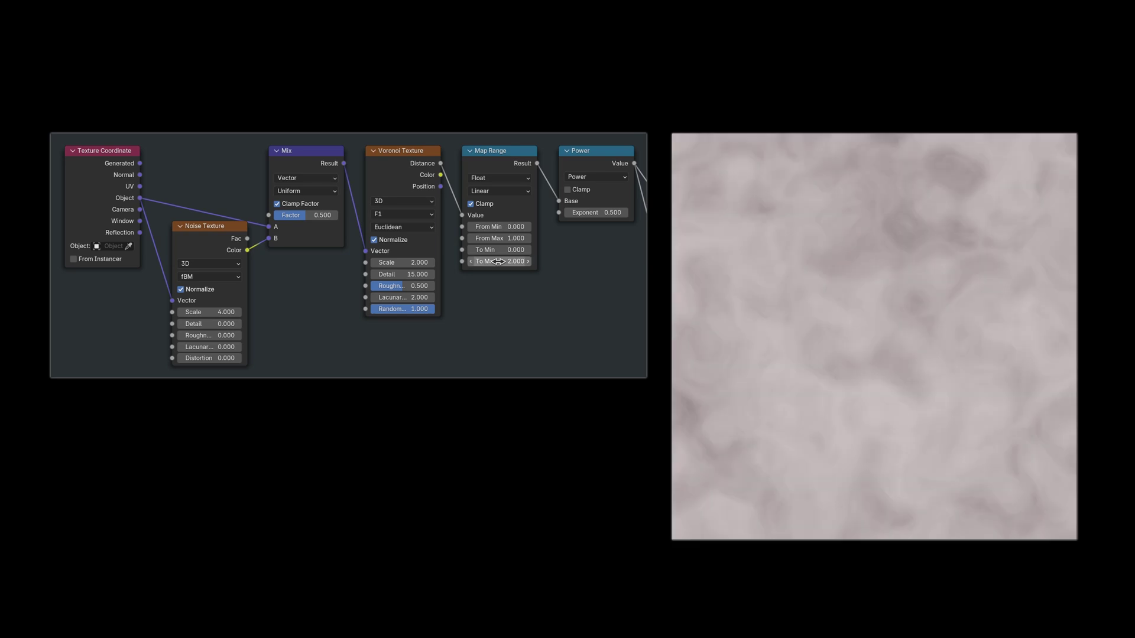
{"action": "left_click", "coordinate": [596, 212]}
{"action": "type", "text": "2"}
{"action": "key", "text": "Return"}
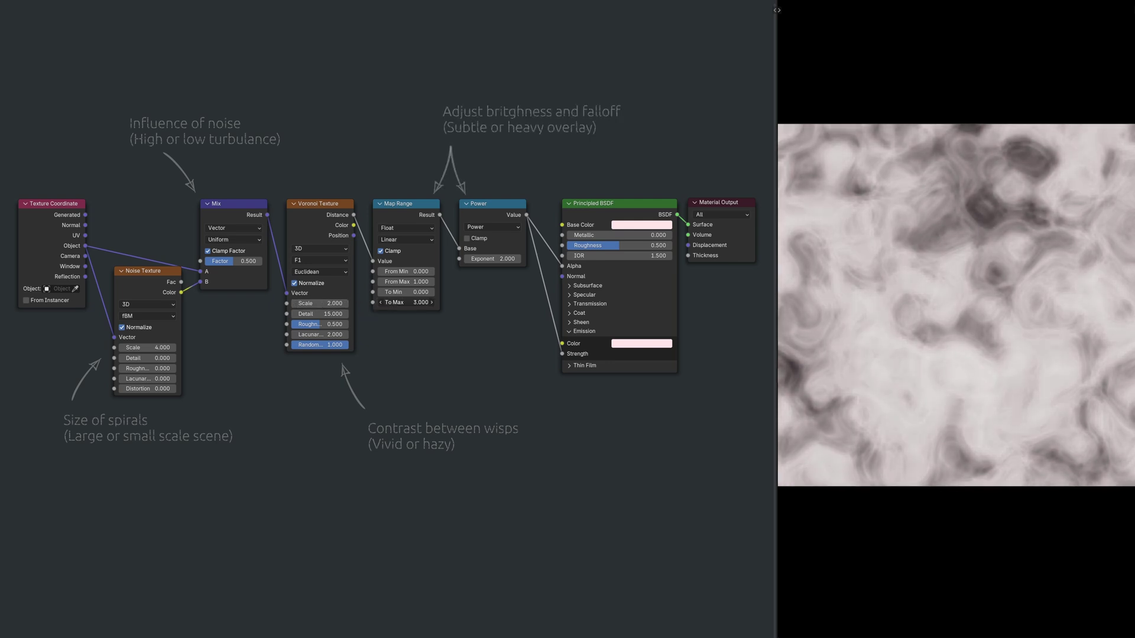
- Try different Map Range To Max and Power exponent values to compare the smoke's brightness and falloff
{"action": "mouse_move", "coordinate": [408, 303]}
{"action": "left_mouse_down"}
{"action": "mouse_move", "coordinate": [387, 302]}
{"action": "mouse_move", "coordinate": [408, 302]}
{"action": "left_mouse_up"}
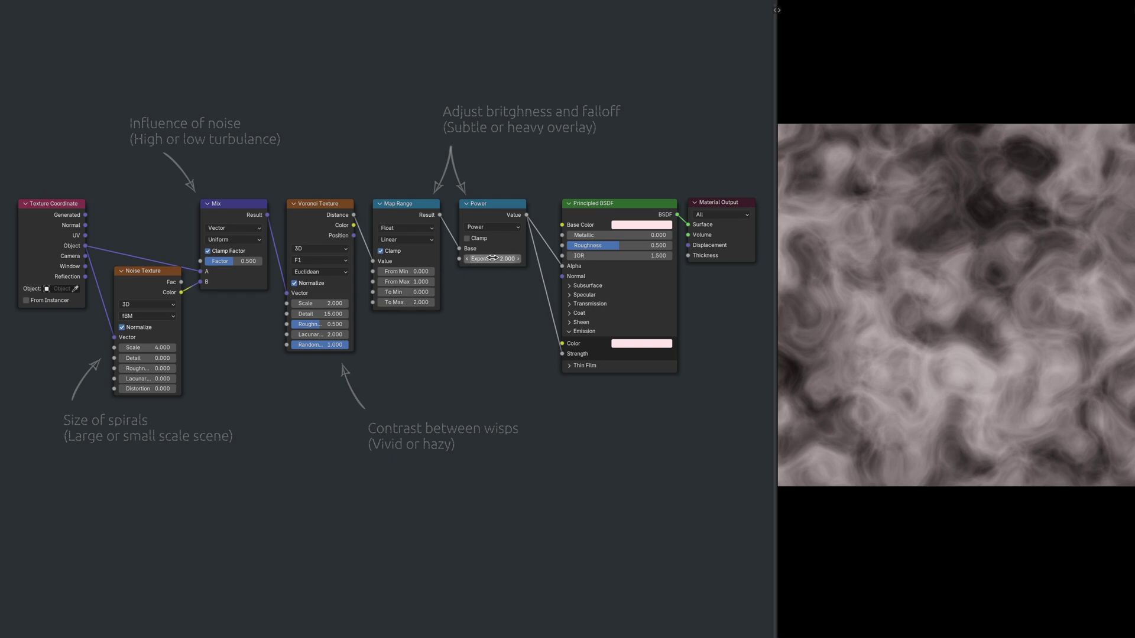
{"action": "left_click_drag", "start_coordinate": [494, 259], "coordinate": [520, 259]}
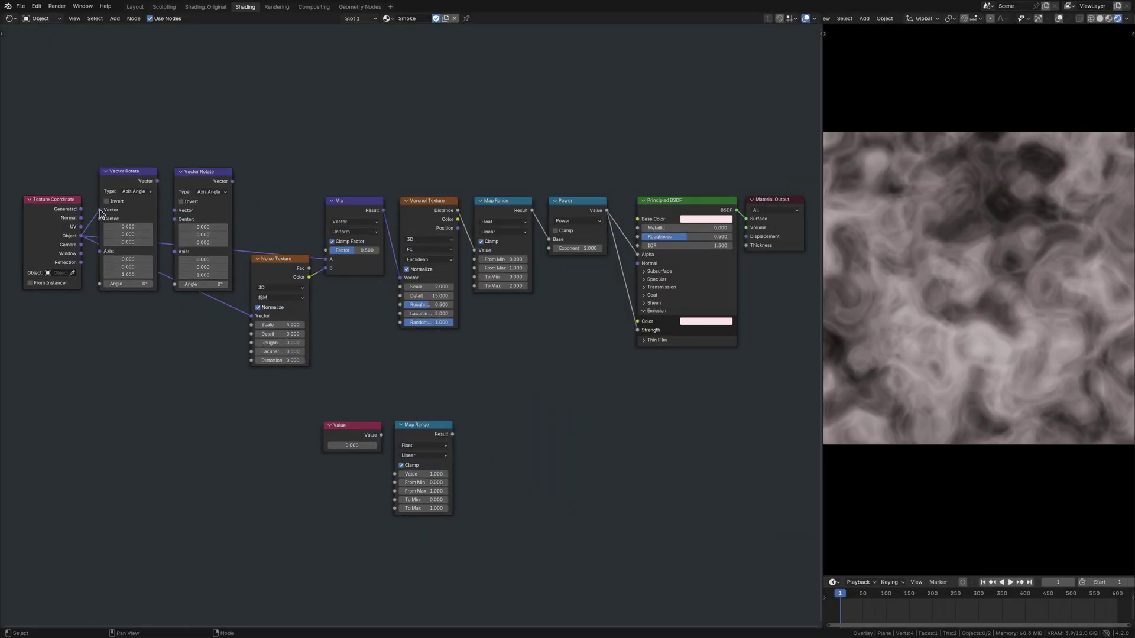
- Set the rotation type of both Vector Rotate nodes to X Axis
{"action": "left_click", "coordinate": [147, 192]}
{"action": "left_click", "coordinate": [147, 213]}
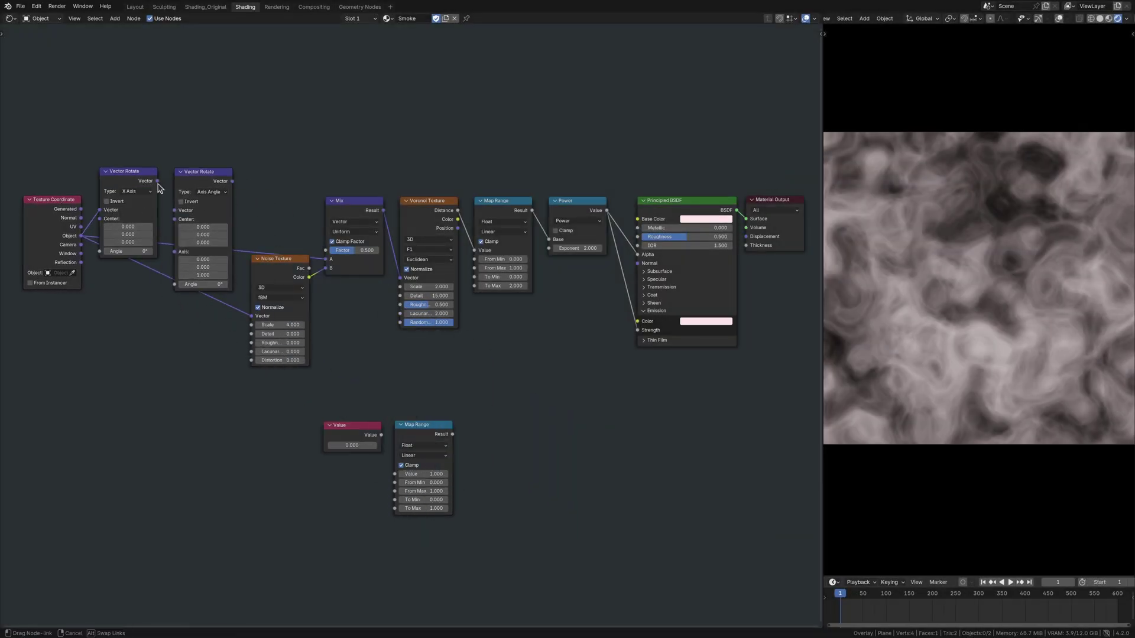
{"action": "left_click", "coordinate": [224, 193]}
{"action": "left_click", "coordinate": [224, 211]}
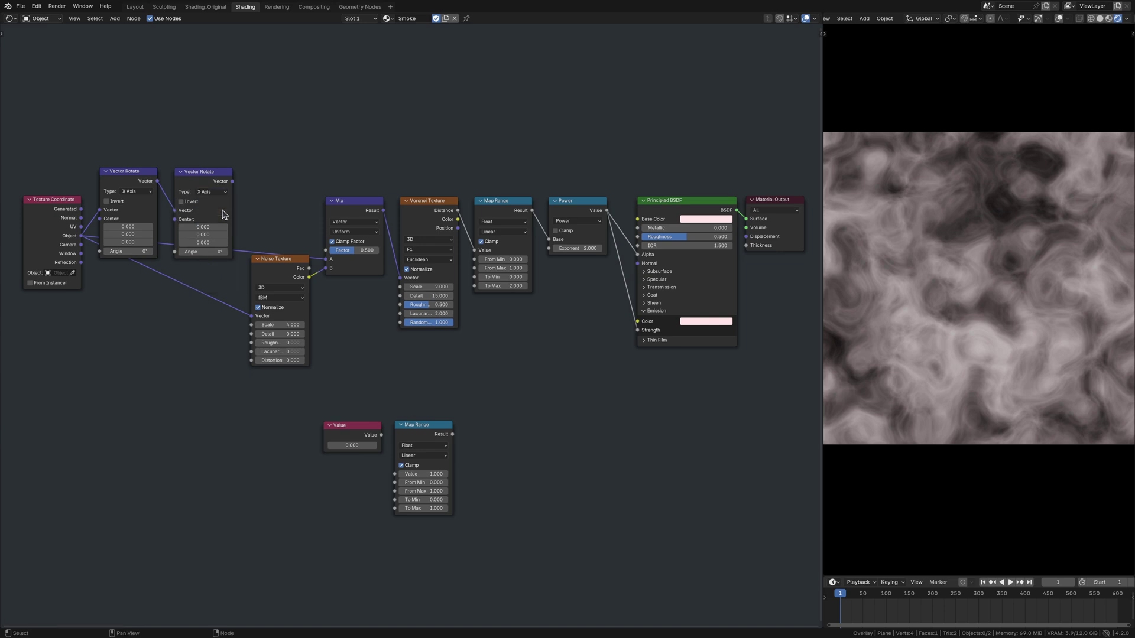
- Set the second Vector Rotate's center Y to 10 and connect its output to the Noise Texture's vector input
{"action": "left_click", "coordinate": [221, 235]}
{"action": "type", "text": "10.0"}
{"action": "key", "text": "Return"}
{"action": "left_click_drag", "start_coordinate": [232, 182], "coordinate": [251, 317]}
- Set the first Vector Rotate's angle to 10° and the second Vector Rotate's angle to 360°
{"action": "mouse_move", "coordinate": [127, 251]}
{"action": "left_mouse_down"}
{"action": "mouse_move", "coordinate": [168, 251]}
{"action": "mouse_move", "coordinate": [142, 251]}
{"action": "left_mouse_up"}
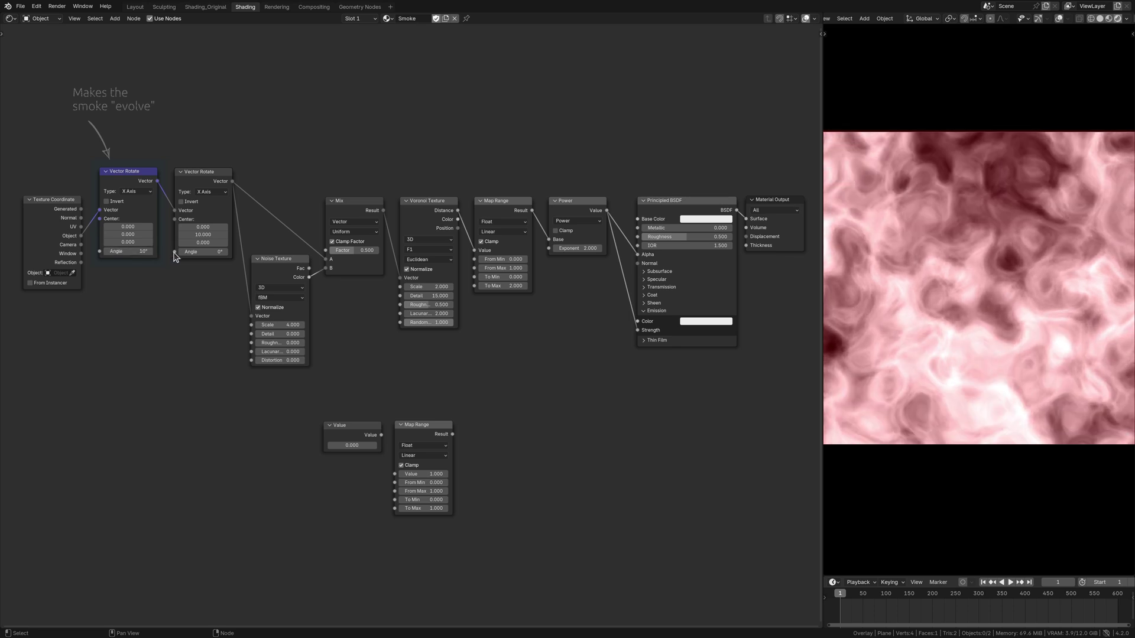
{"action": "left_click", "coordinate": [199, 251]}
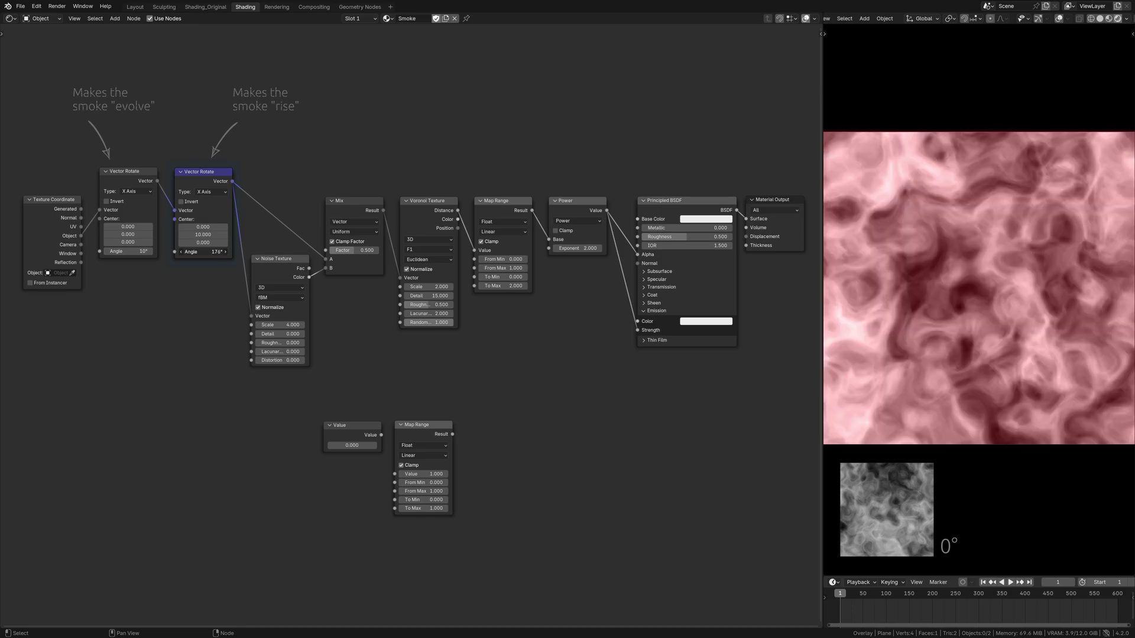
{"action": "left_click_drag", "start_coordinate": [203, 252], "coordinate": [312, 251]}
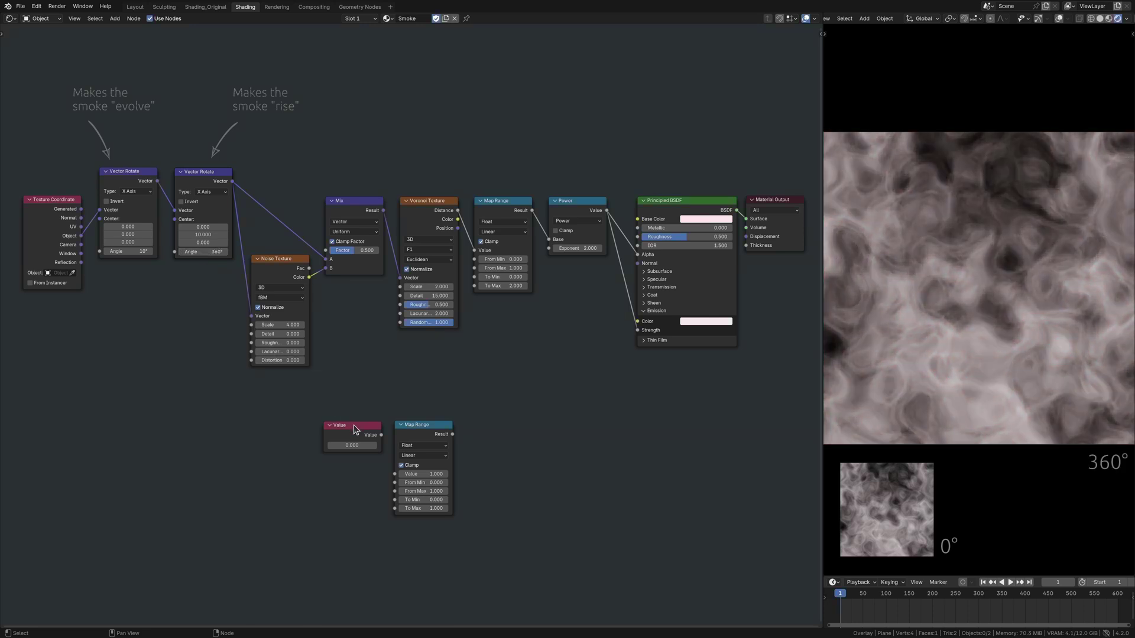
- Place the Value and unconnected Map Range nodes beneath the Texture Coordinate and first Vector Rotate nodes, and drive the Value with #frame
{"action": "left_click_drag", "start_coordinate": [354, 426], "coordinate": [53, 305]}
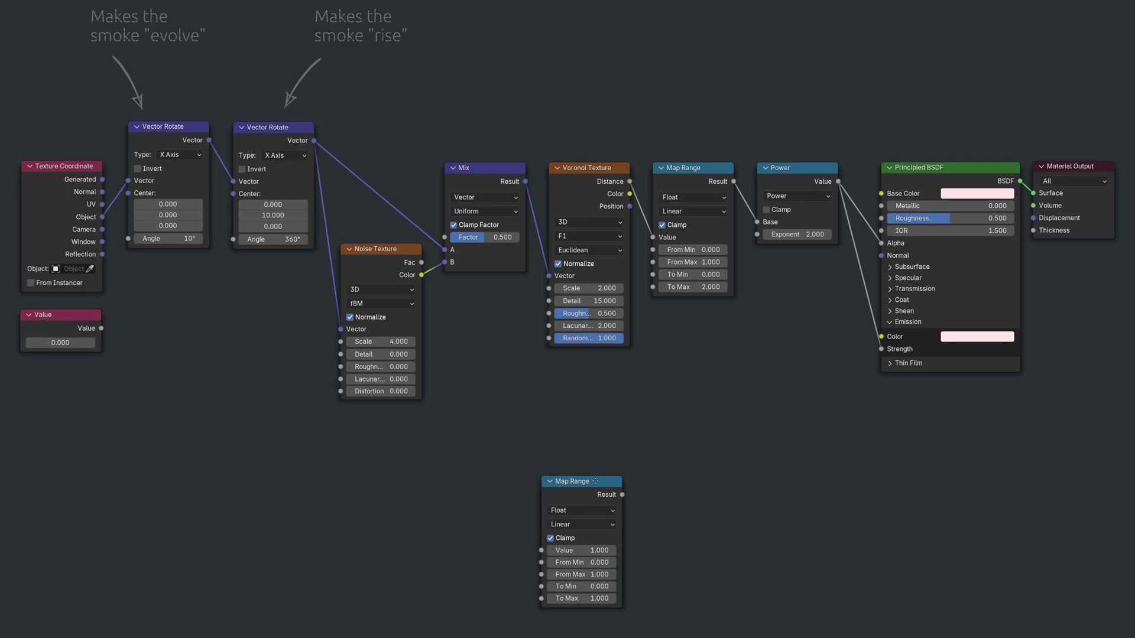
{"action": "left_click_drag", "start_coordinate": [595, 482], "coordinate": [185, 314]}
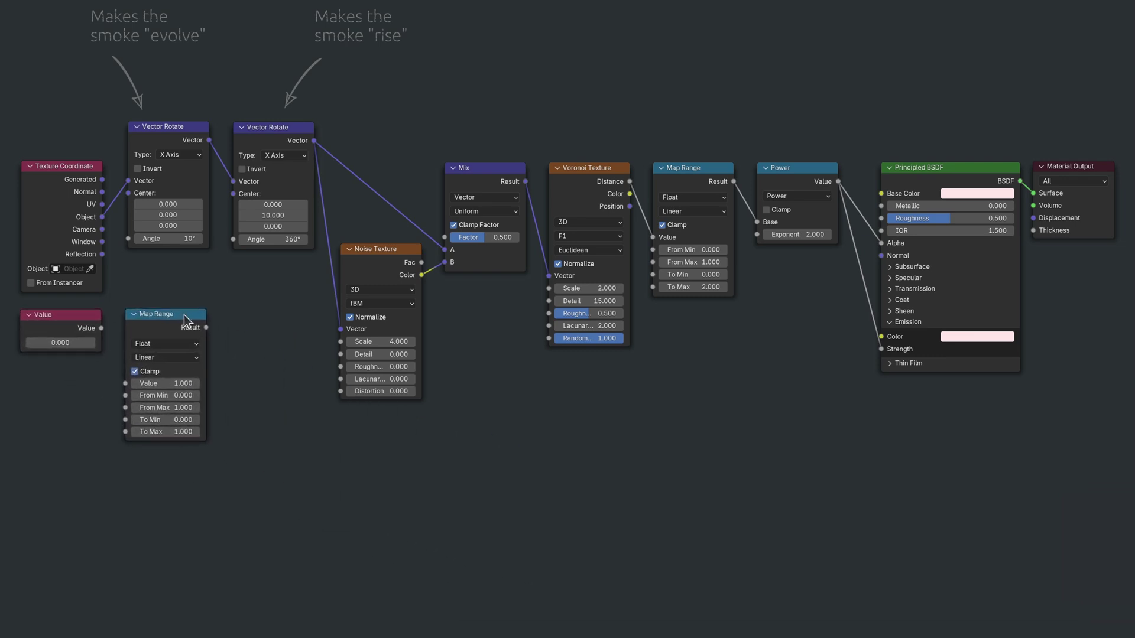
{"action": "left_click", "coordinate": [60, 343]}
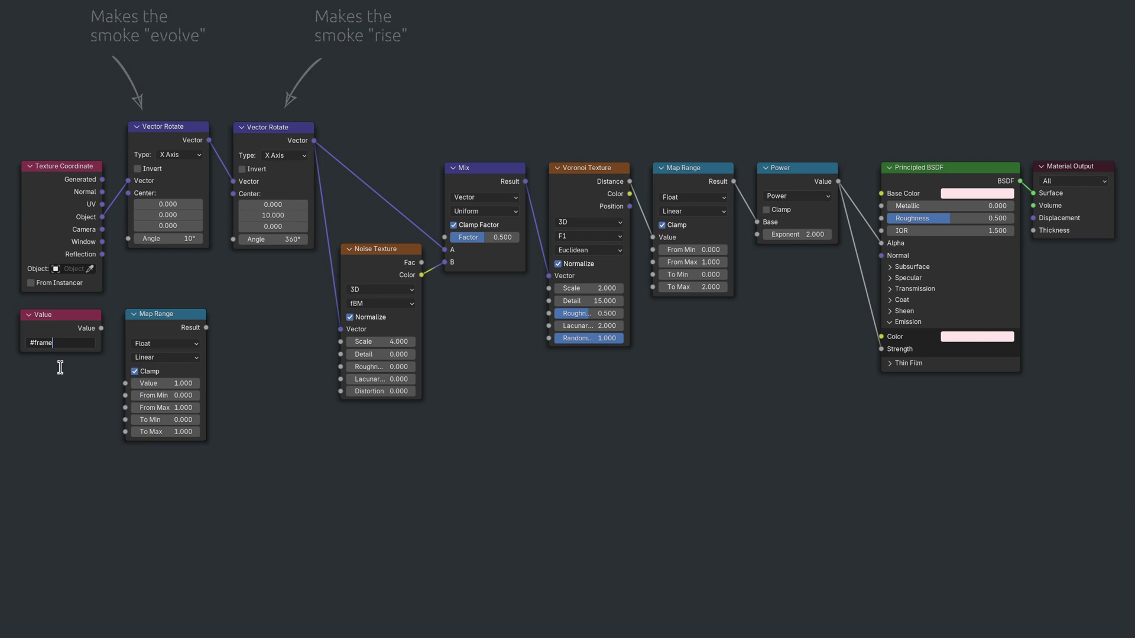
- Set From Max to 600 and To Max to 2*pi on the Map Range node beside the Value node
{"action": "left_click", "coordinate": [172, 408]}
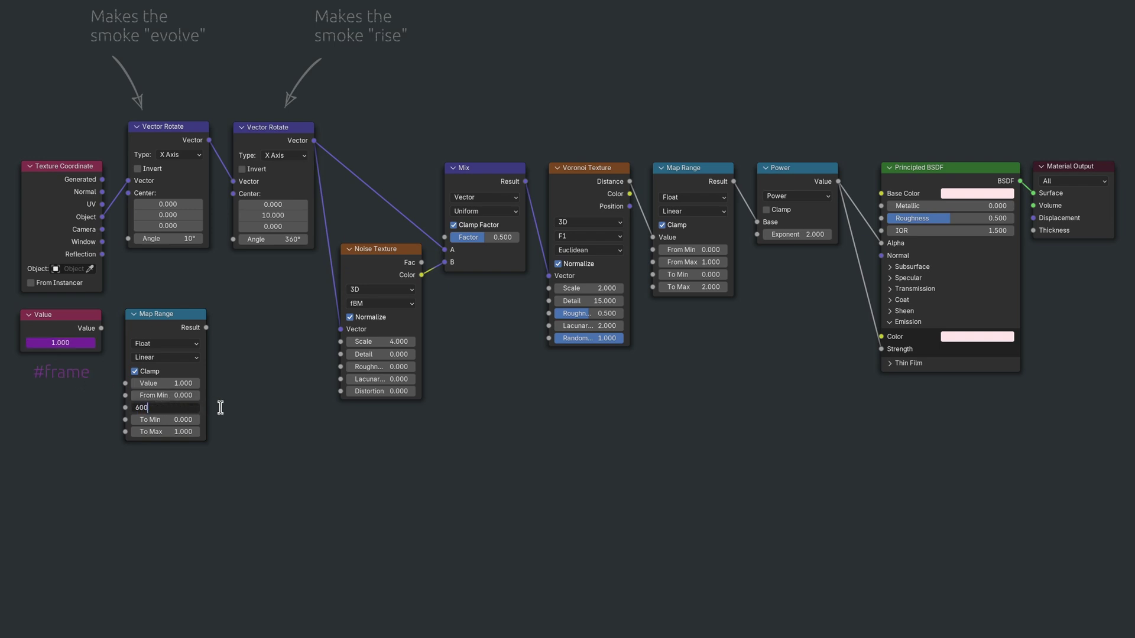
{"action": "type", "text": "600"}
{"action": "key", "text": "Tab"}
{"action": "key", "text": "Tab"}
{"action": "type", "text": "2*pi"}
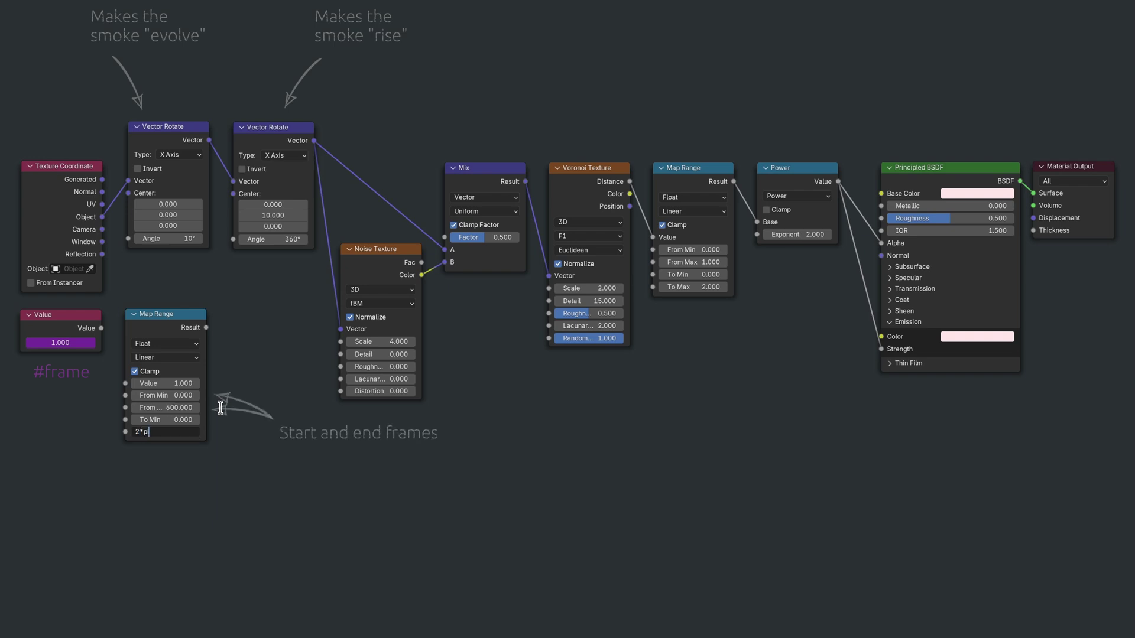
{"action": "key", "text": "Return"}
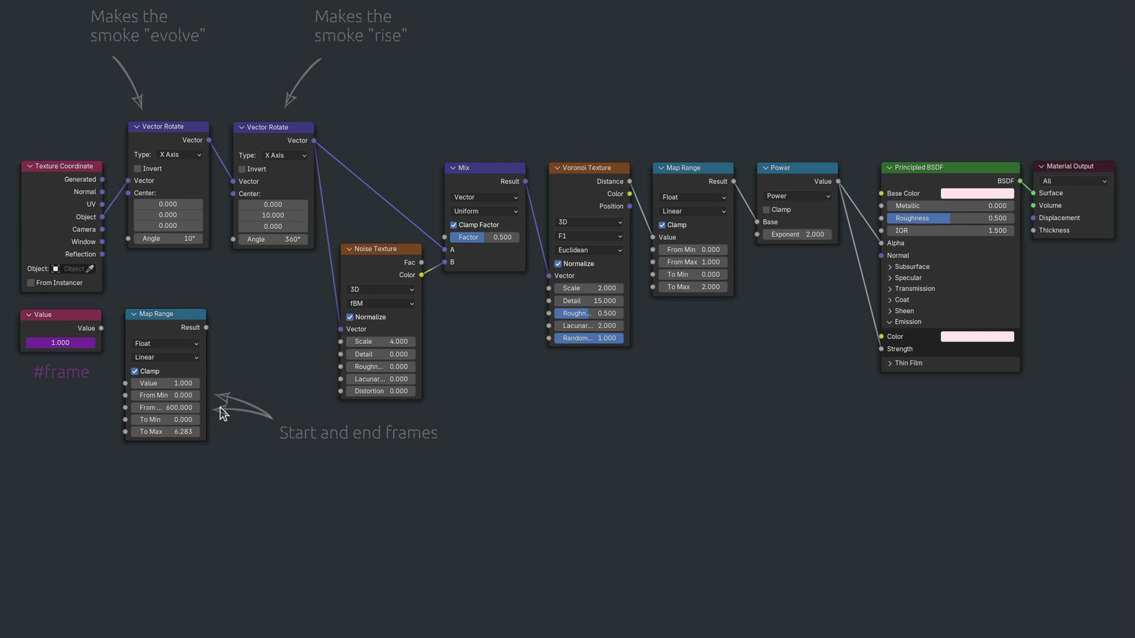
- Connect the frame Value through its Map Range to the second Vector Rotate's angle, and play the animation
{"action": "left_click_drag", "start_coordinate": [103, 329], "coordinate": [126, 383]}
{"action": "left_click_drag", "start_coordinate": [206, 327], "coordinate": [233, 239]}
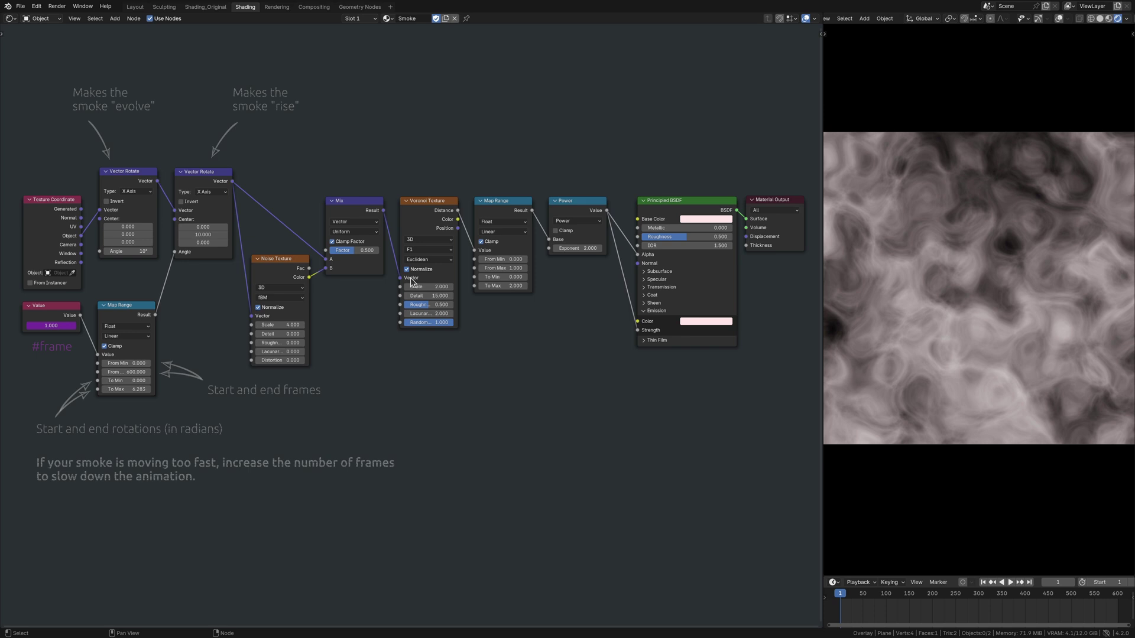
{"action": "key", "text": "space"}
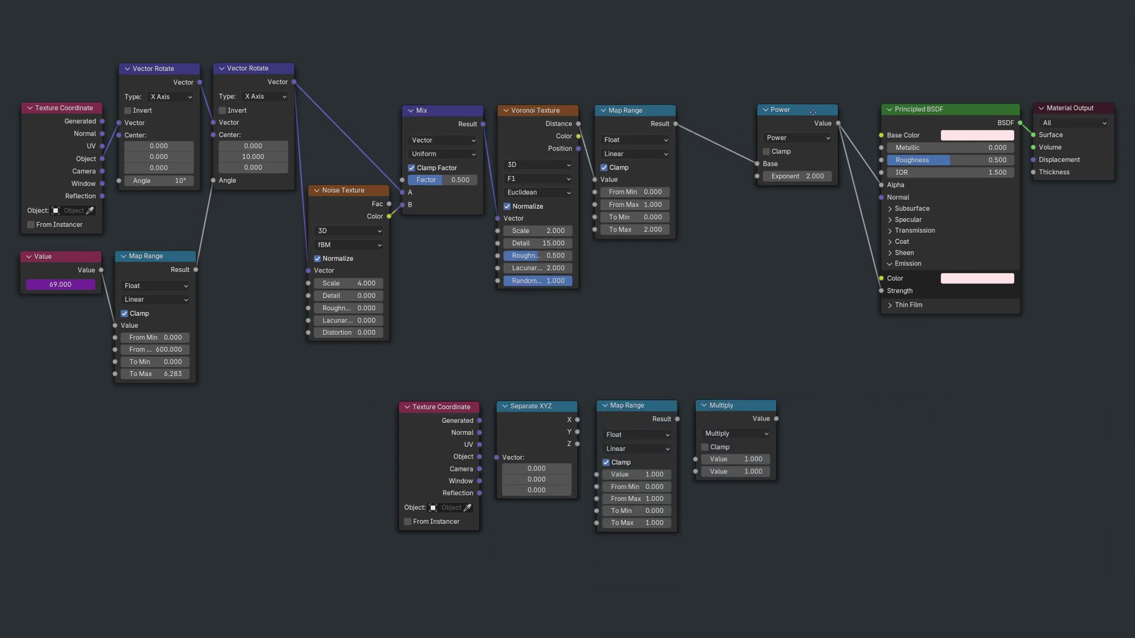
- Shift the Power node toward the Principled BSDF, and wire the lower Texture Coordinate's Object output through Separate XYZ's Z into the lower Map Range's value
{"action": "left_click_drag", "start_coordinate": [817, 110], "coordinate": [846, 110]}
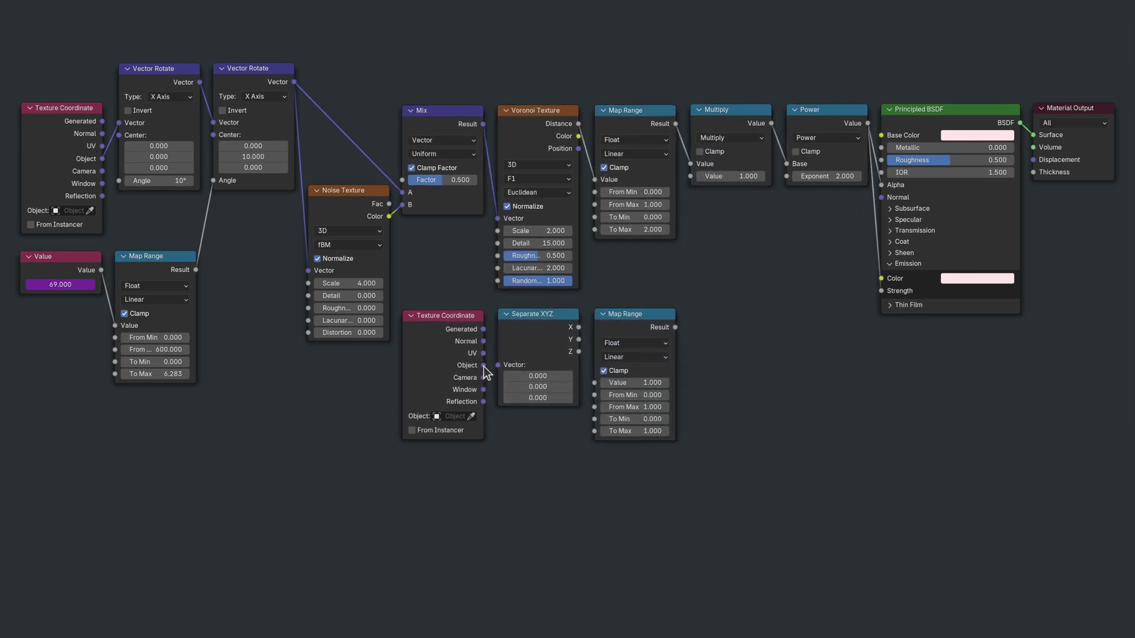
{"action": "left_click_drag", "start_coordinate": [483, 366], "coordinate": [497, 365]}
{"action": "left_click_drag", "start_coordinate": [579, 353], "coordinate": [595, 383]}
- Set the Map Range fed by Separate XYZ to From Min -1, To Min 1 and To Max 0
{"action": "left_click", "coordinate": [632, 395]}
{"action": "type", "text": "-1"}
{"action": "key", "text": "Tab"}
{"action": "key", "text": "Tab"}
{"action": "type", "text": "1"}
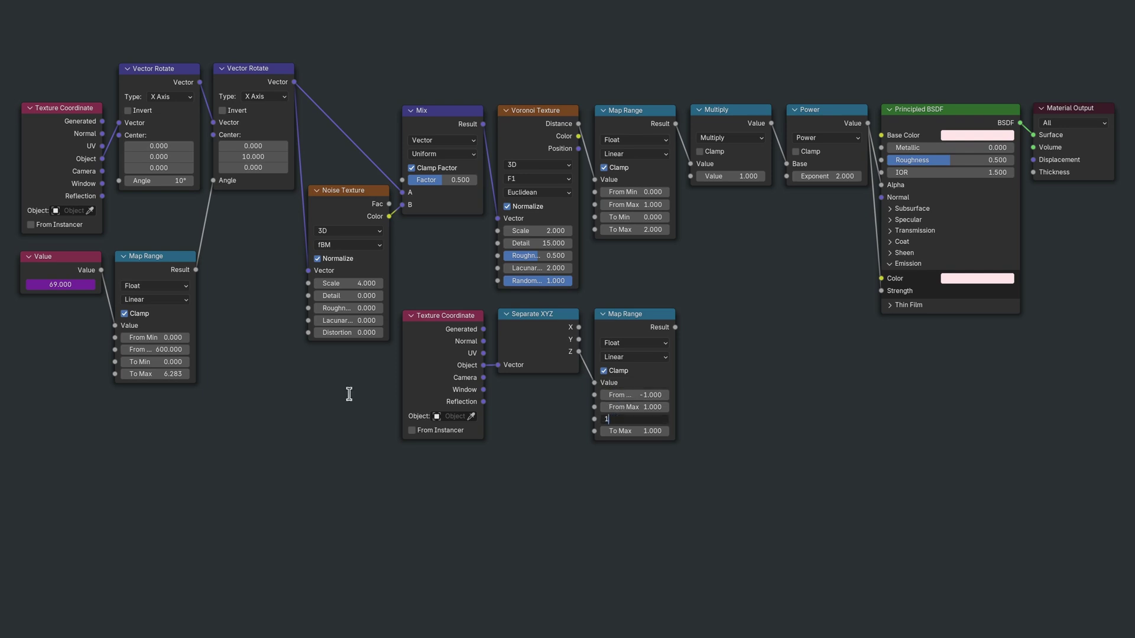
{"action": "key", "text": "Tab"}
{"action": "type", "text": "0.00"}
{"action": "key", "text": "Return"}
- Connect the dissipation Map Range's result to the Multiply node's second value, and play the animation
{"action": "key", "text": "ctrl+space"}
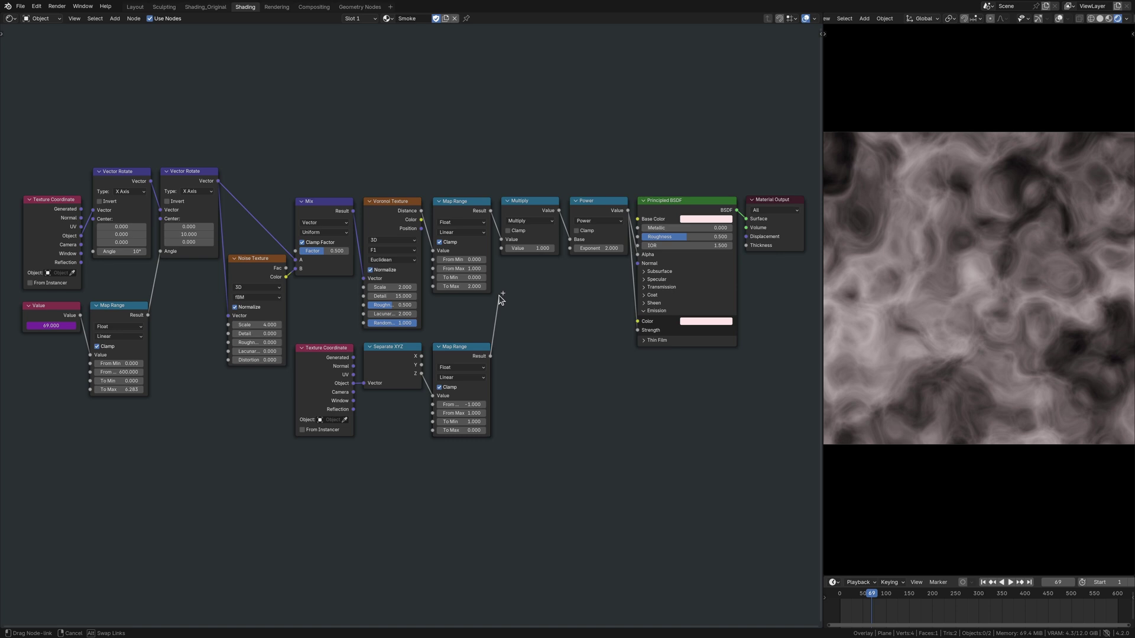
{"action": "left_click_drag", "start_coordinate": [675, 327], "coordinate": [690, 176]}
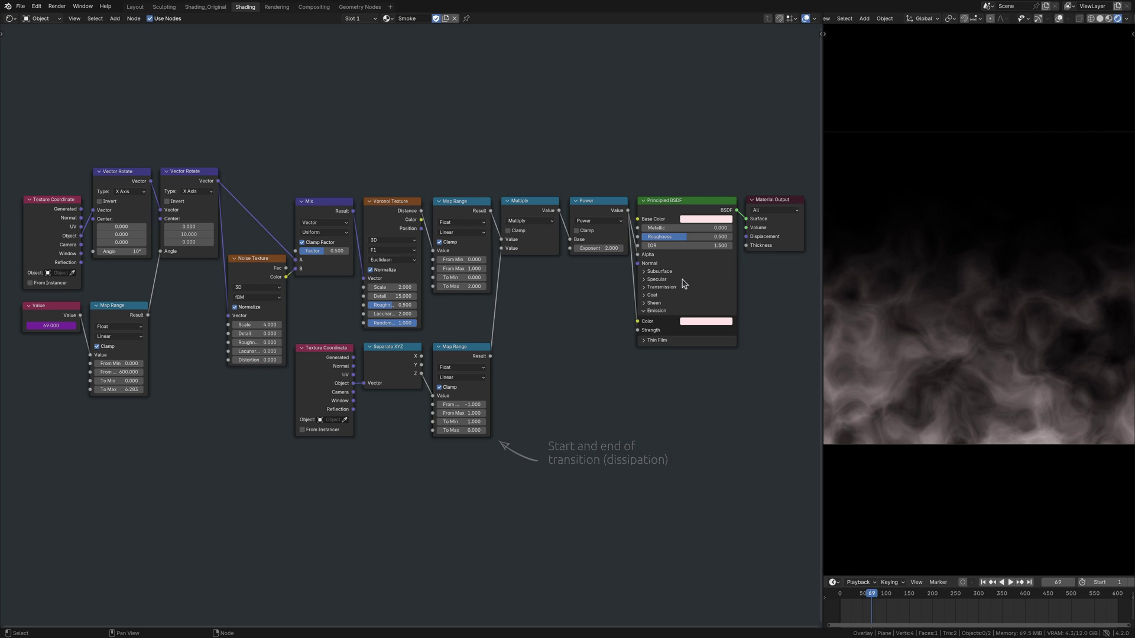
{"action": "key", "text": "space"}
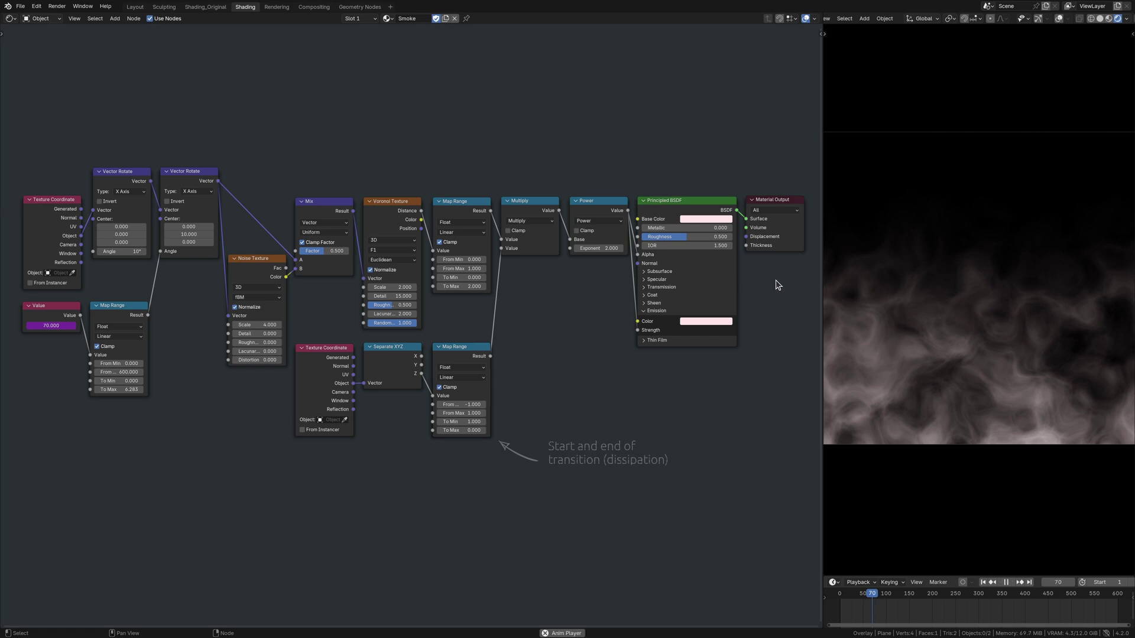